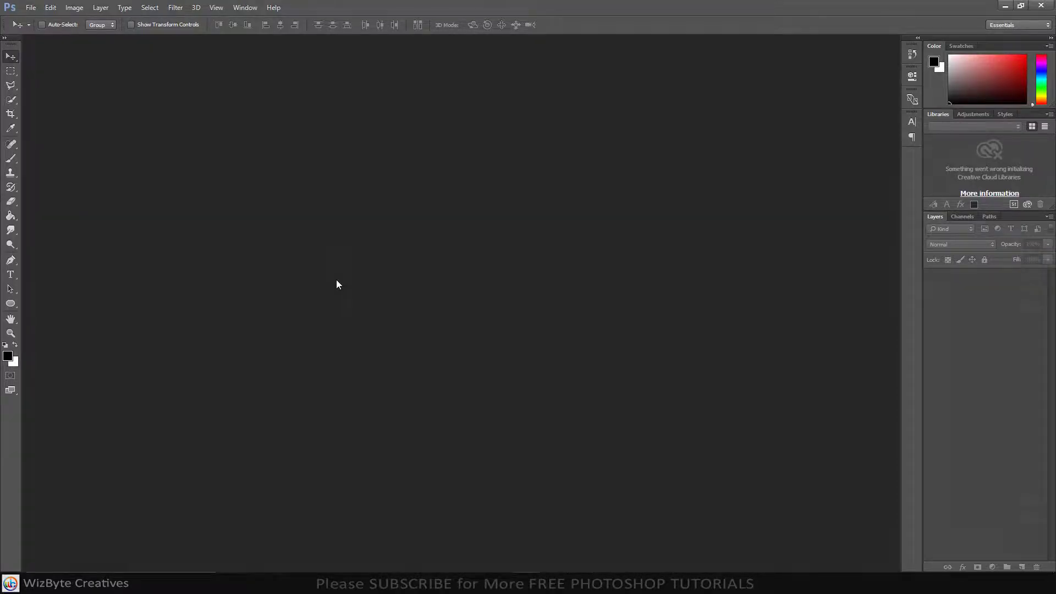
- Create a new 1920 × 1080 pixel RGB document at 150 pixels/inch with a white background
{"action": "key", "text": "ctrl+n"}
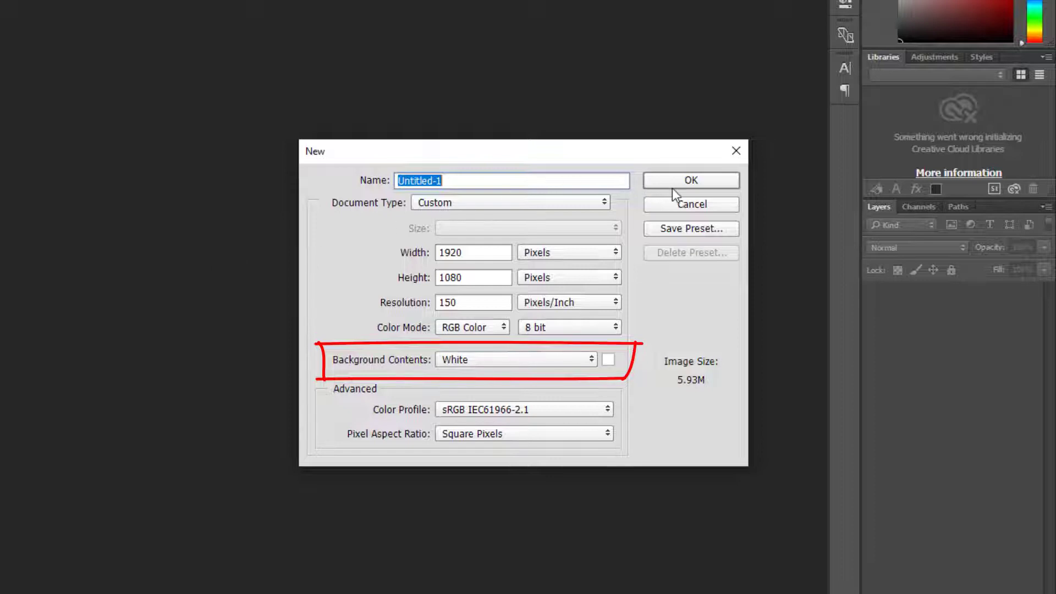
{"action": "left_click", "coordinate": [691, 180]}
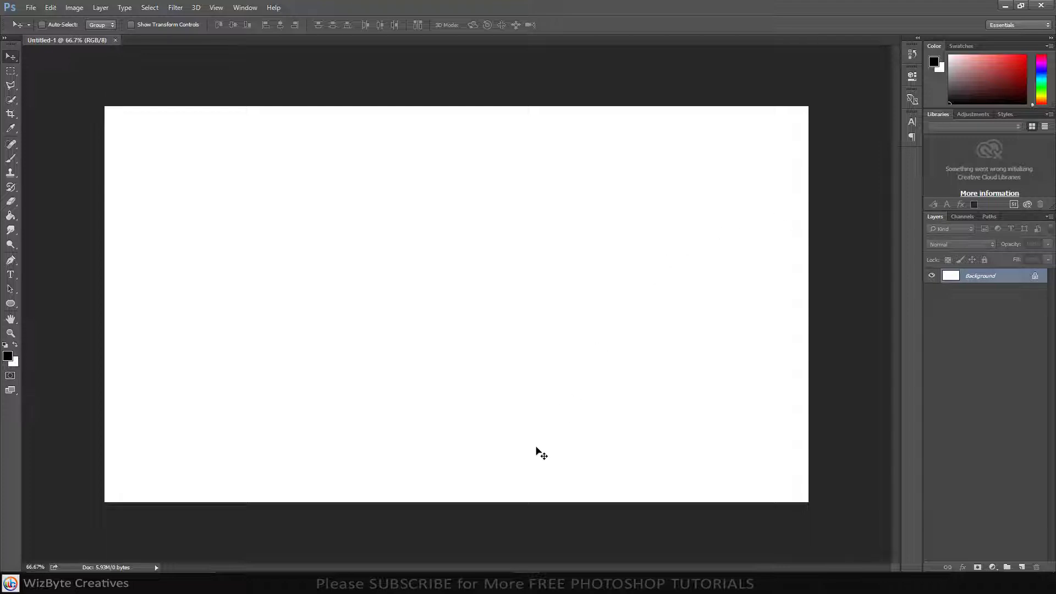
- Place the photo 11474.jpg from the SPLATTER EFFECT folder into the document, keeping it centred at full canvas height
{"action": "left_click", "coordinate": [495, 545]}
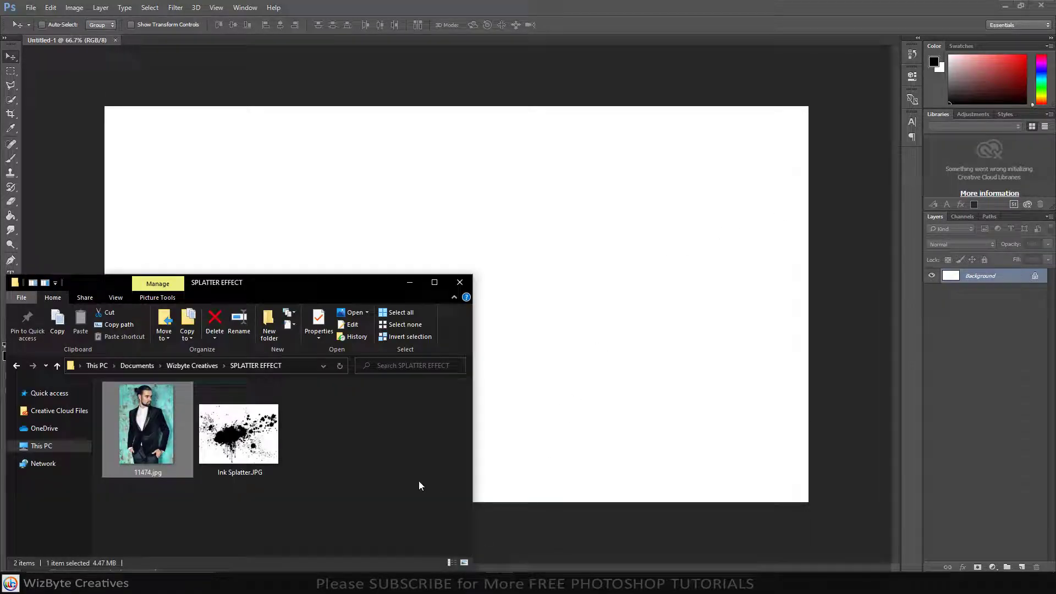
{"action": "left_click_drag", "start_coordinate": [154, 415], "coordinate": [581, 345]}
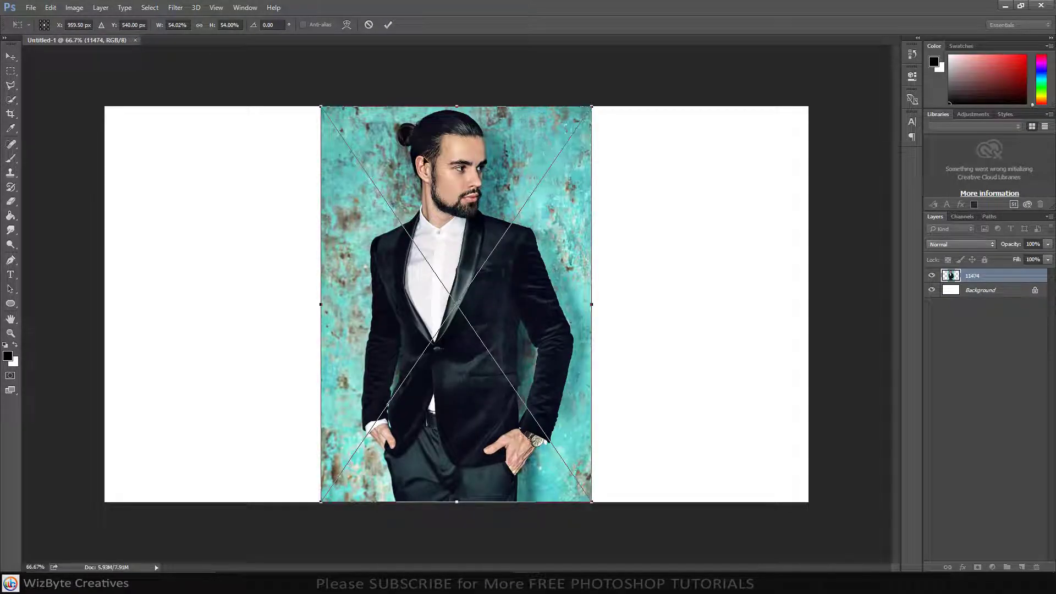
{"action": "left_click", "coordinate": [387, 25]}
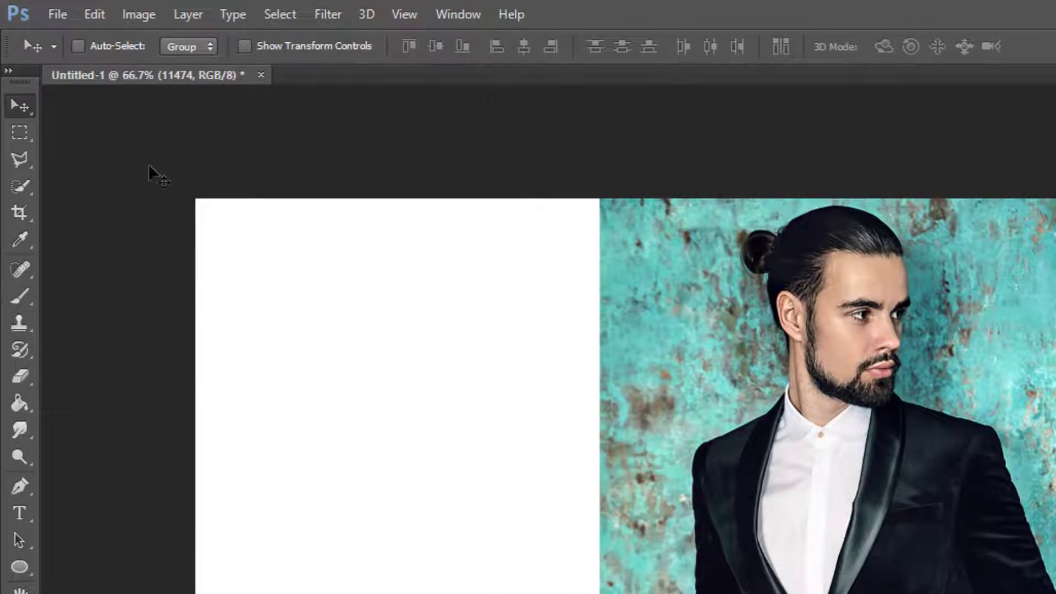
- Set up the Quick Selection tool with a 40 px brush
{"action": "left_click", "coordinate": [11, 190]}
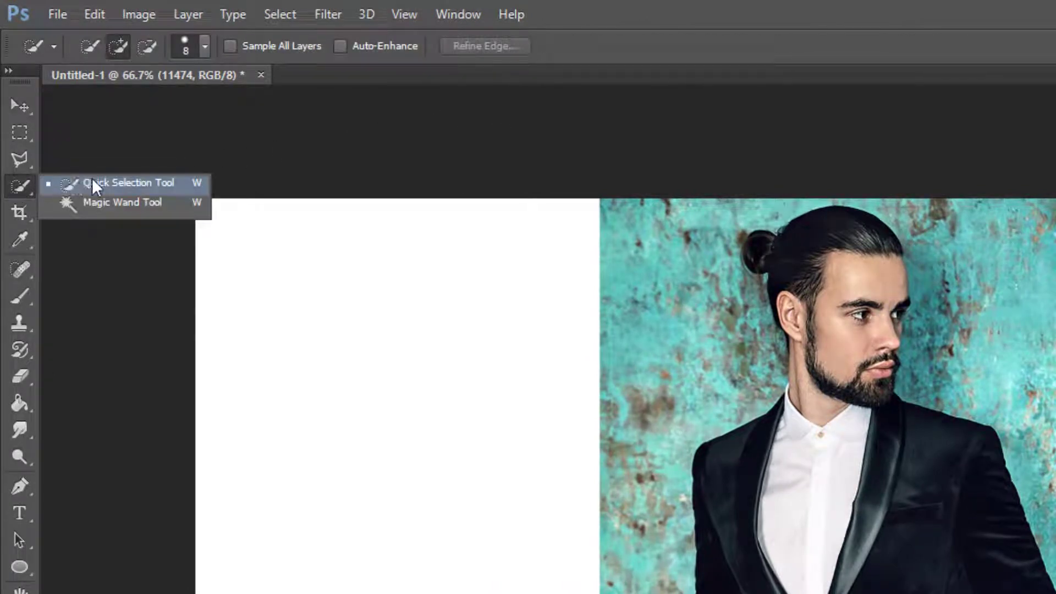
{"action": "left_click", "coordinate": [200, 47]}
{"action": "left_click", "coordinate": [200, 48]}
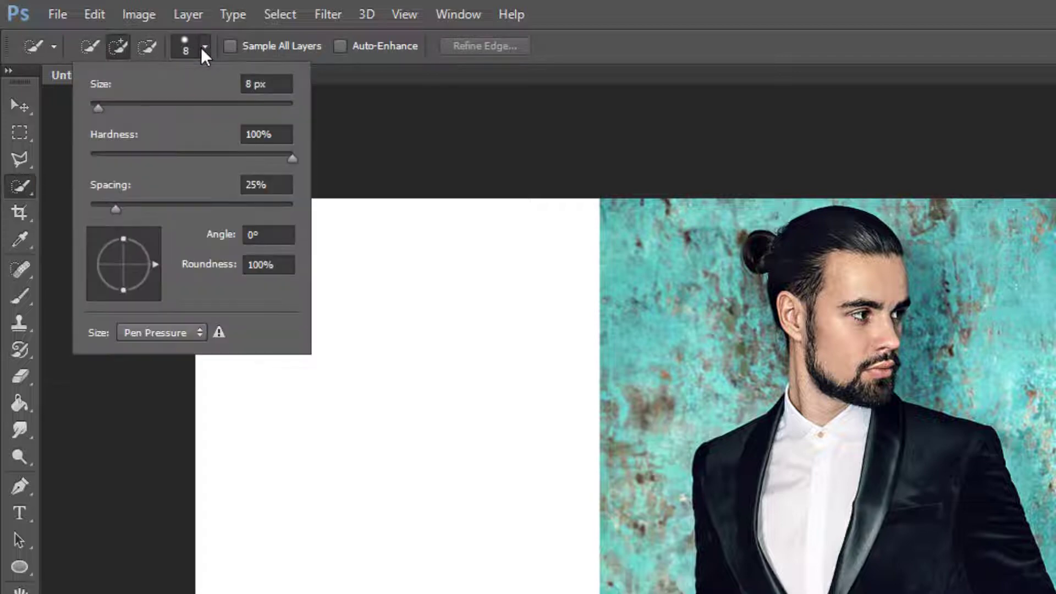
{"action": "left_click", "coordinate": [252, 84]}
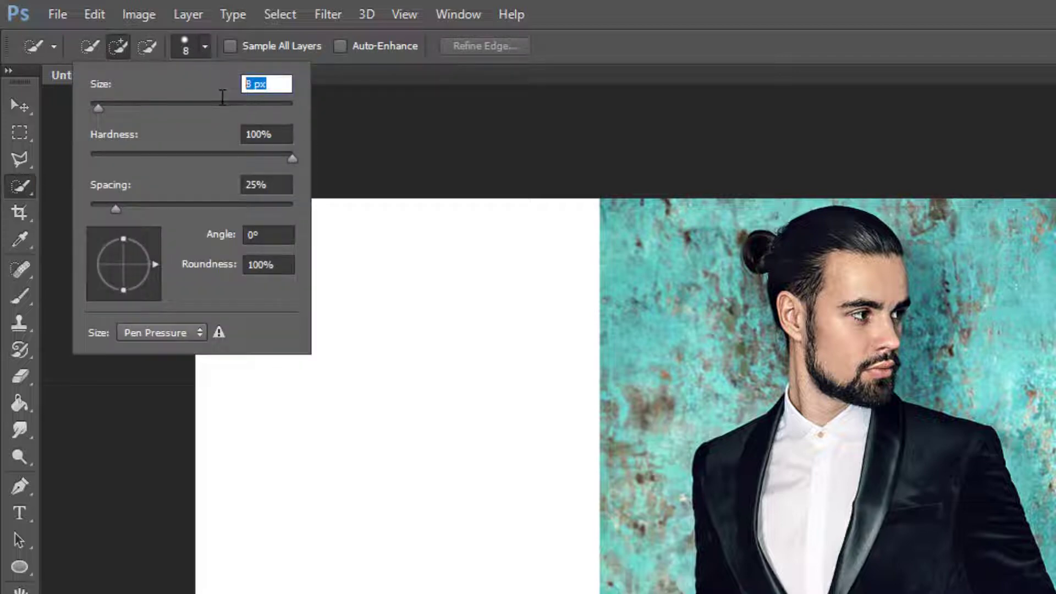
{"action": "type", "text": "40"}
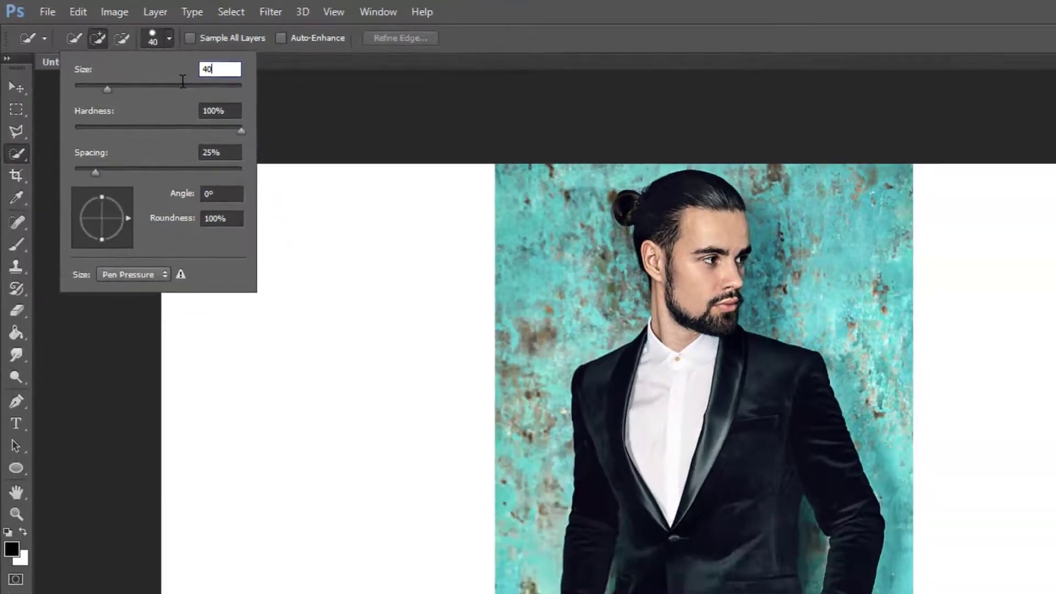
{"action": "key", "text": "Return"}
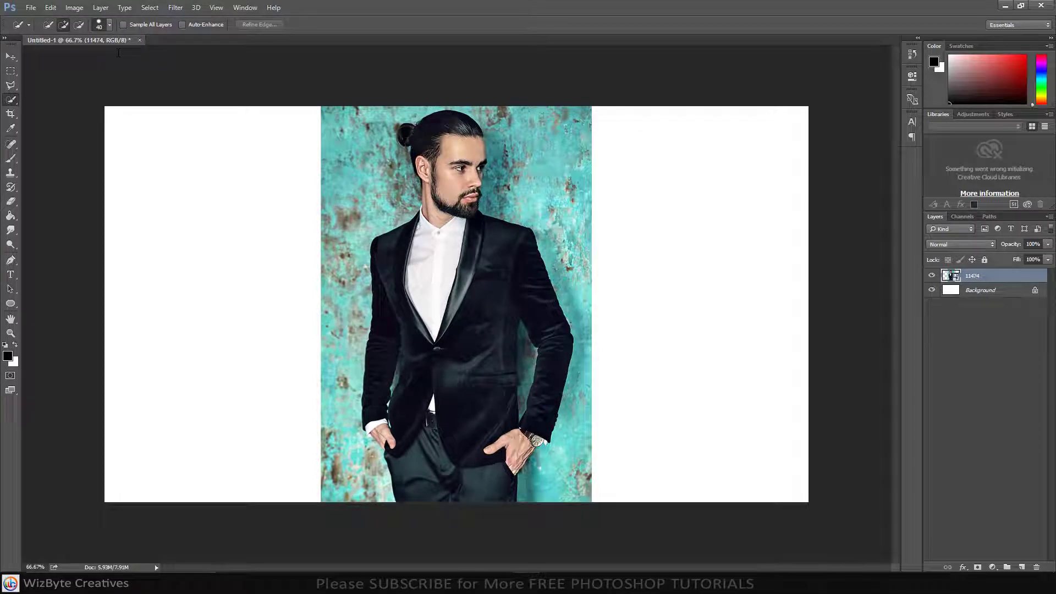
- Select the whole man from head to trousers, including the hair bun, with the Quick Selection tool
{"action": "mouse_move", "coordinate": [434, 148]}
{"action": "left_mouse_down"}
{"action": "mouse_move", "coordinate": [448, 243]}
{"action": "mouse_move", "coordinate": [461, 206]}
{"action": "mouse_move", "coordinate": [471, 255]}
{"action": "mouse_move", "coordinate": [508, 273]}
{"action": "mouse_move", "coordinate": [461, 421]}
{"action": "mouse_move", "coordinate": [517, 457]}
{"action": "left_mouse_up"}
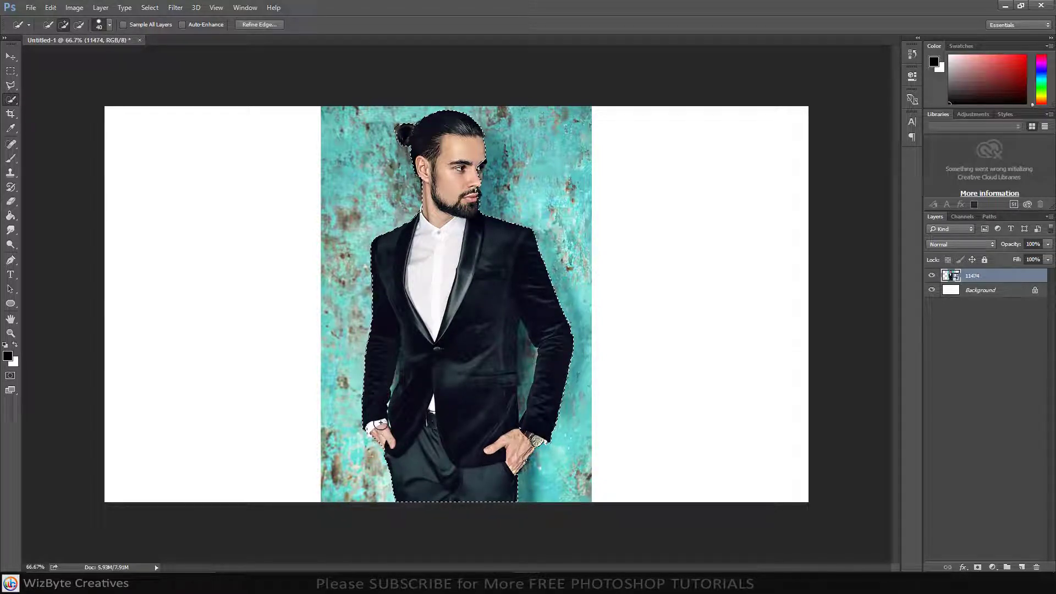
{"action": "scroll", "coordinate": [396, 421], "scroll_direction": "up", "scroll_amount": 3}
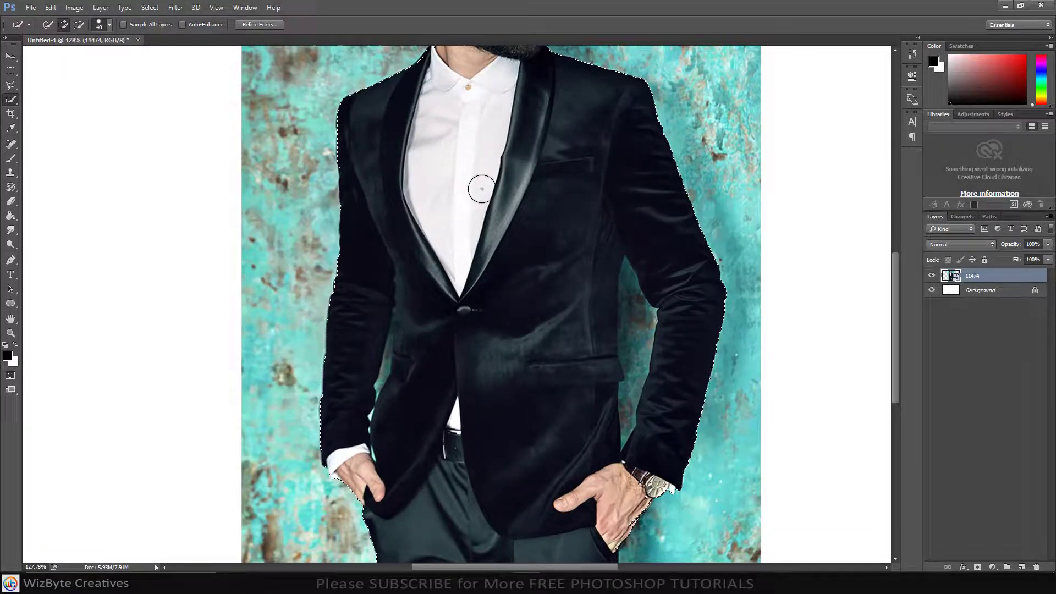
{"action": "key", "text": "space"}
{"action": "left_click_drag", "start_coordinate": [482, 189], "coordinate": [478, 287]}
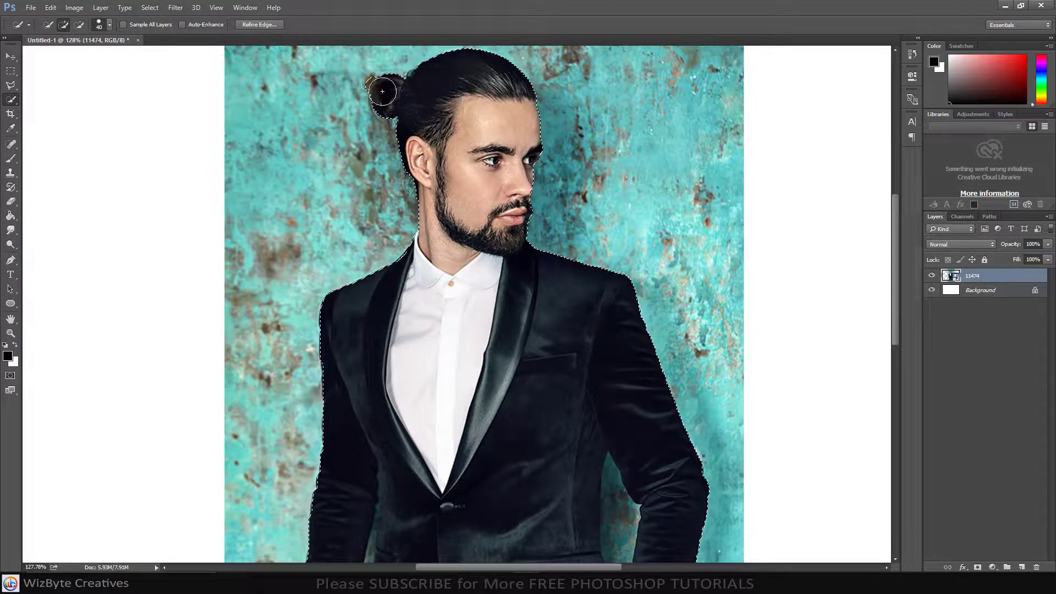
- Reduce the selection brush to 15 px and subtract the background gap between the jacket and the arm with the watch
{"action": "key", "text": "alt"}
{"action": "scroll", "coordinate": [538, 411], "scroll_direction": "down", "scroll_amount": 5}
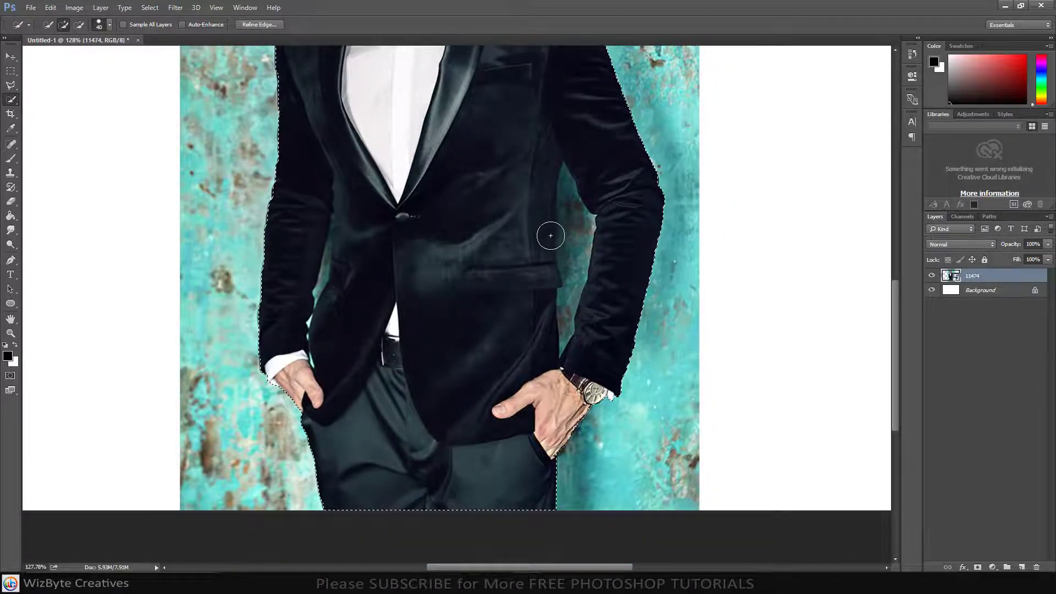
{"action": "key", "text": "bracketleft"}
{"action": "key", "text": "bracketleft"}
{"action": "key", "text": "bracketleft"}
{"action": "key", "text": "bracketleft"}
{"action": "key", "text": "bracketleft"}
{"action": "left_click_drag", "start_coordinate": [567, 195], "coordinate": [570, 253]}
{"action": "left_click_drag", "start_coordinate": [566, 210], "coordinate": [568, 195], "text": "alt"}
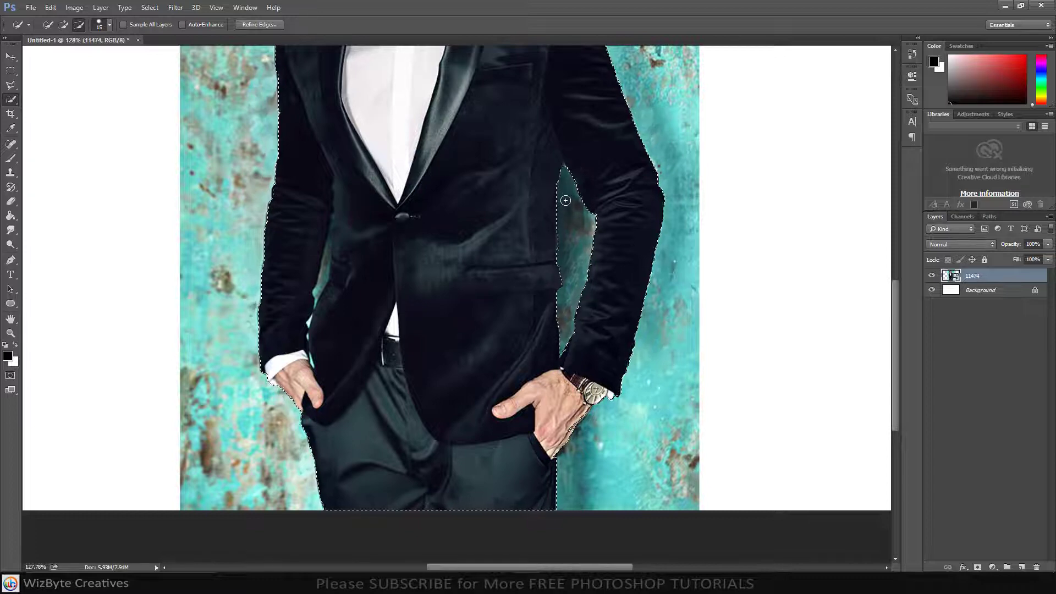
{"action": "key", "text": "alt"}
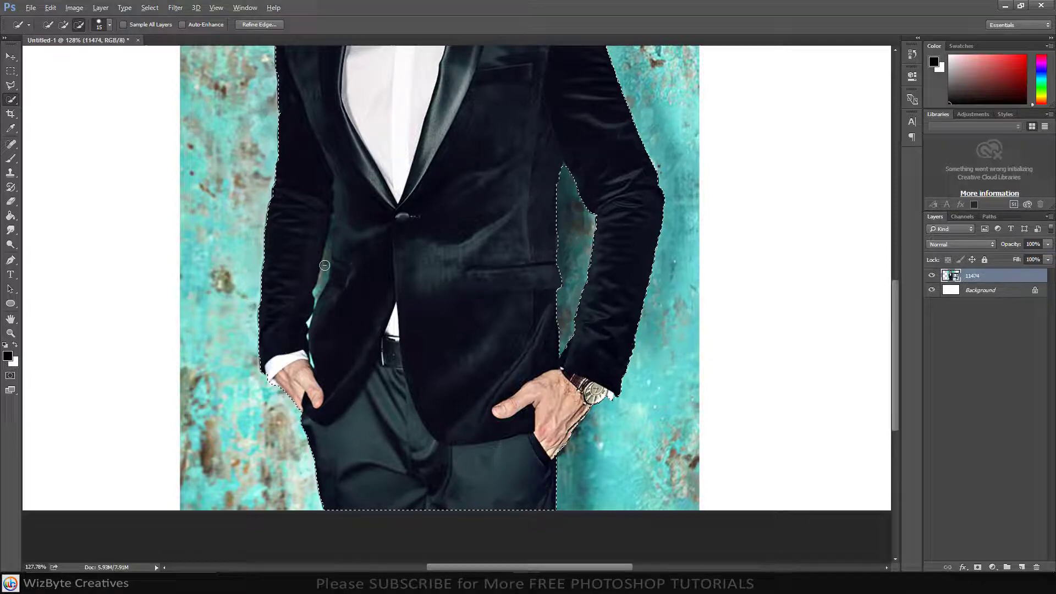
- Subtract the narrow background gap between the jacket and the man's other arm from the selection
{"action": "scroll", "coordinate": [325, 266], "scroll_direction": "up", "scroll_amount": 2}
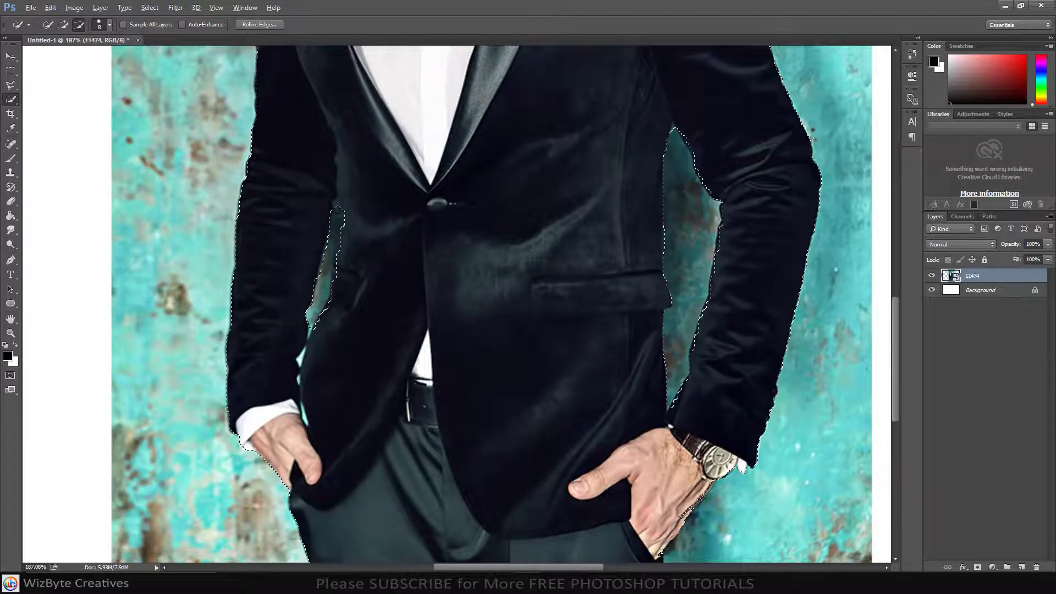
{"action": "left_click", "coordinate": [337, 212]}
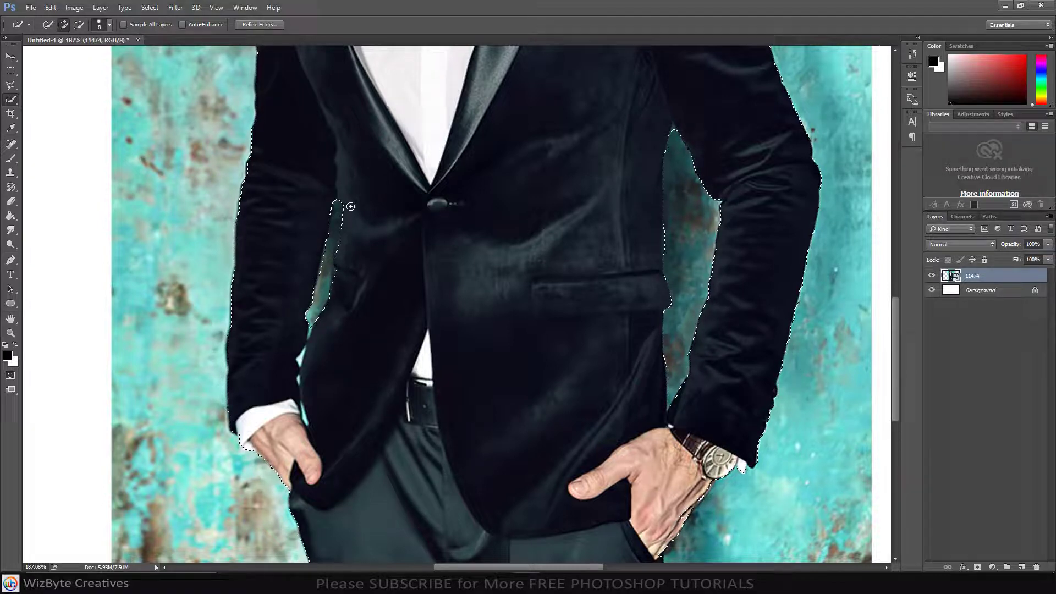
{"action": "mouse_move", "coordinate": [342, 244]}
{"action": "left_mouse_down"}
{"action": "mouse_move", "coordinate": [336, 343]}
{"action": "mouse_move", "coordinate": [325, 339]}
{"action": "mouse_move", "coordinate": [323, 272]}
{"action": "mouse_move", "coordinate": [305, 309]}
{"action": "left_mouse_up"}
- Add a layer mask to the 11474 layer from the selection to hide the teal background
{"action": "scroll", "coordinate": [305, 309], "scroll_direction": "down", "scroll_amount": 6}
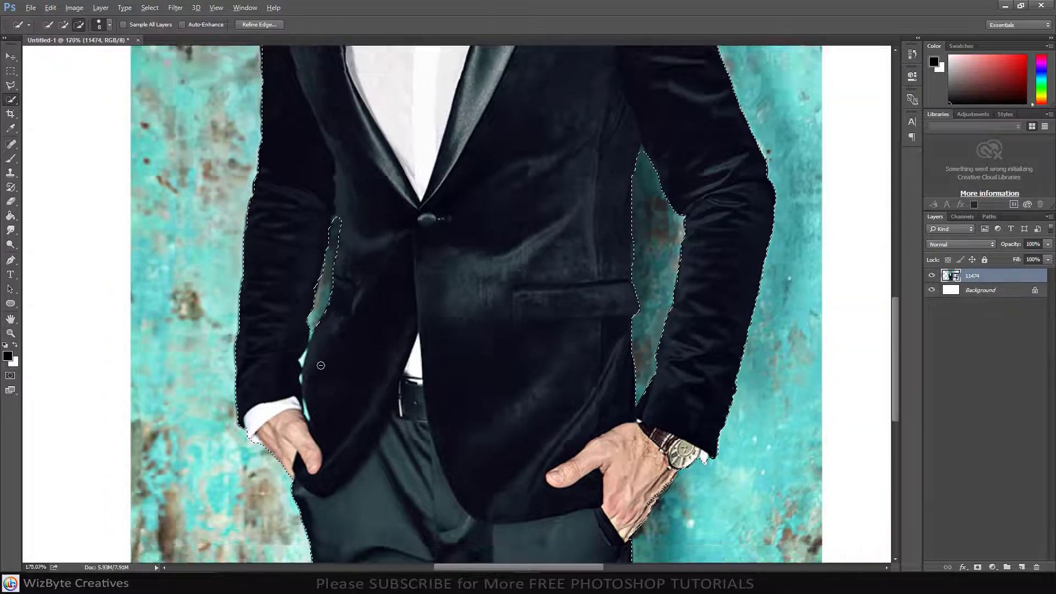
{"action": "scroll", "coordinate": [370, 366], "scroll_direction": "down", "scroll_amount": 2}
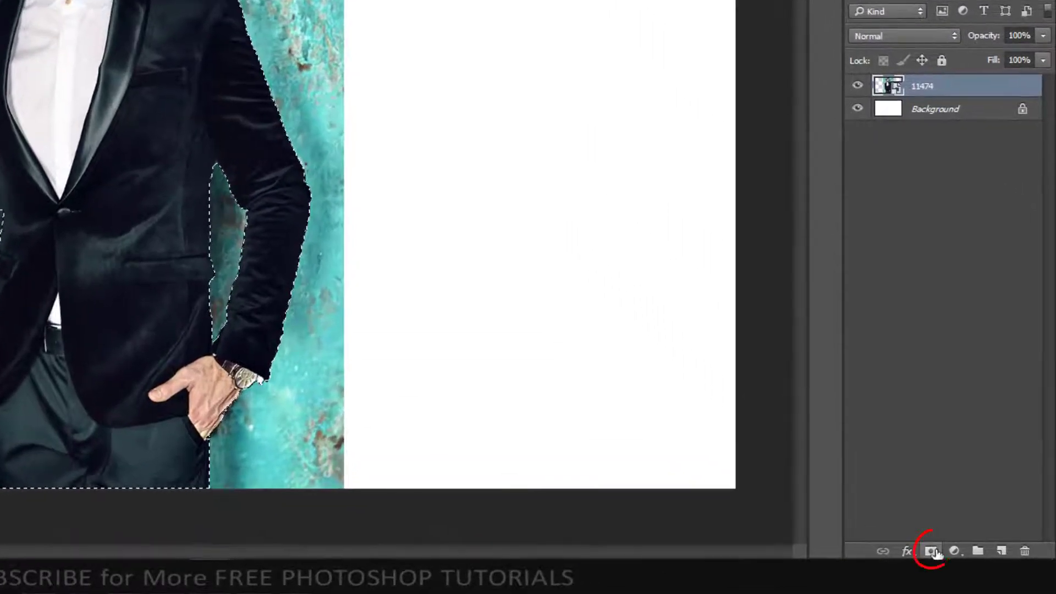
{"action": "left_click", "coordinate": [931, 551]}
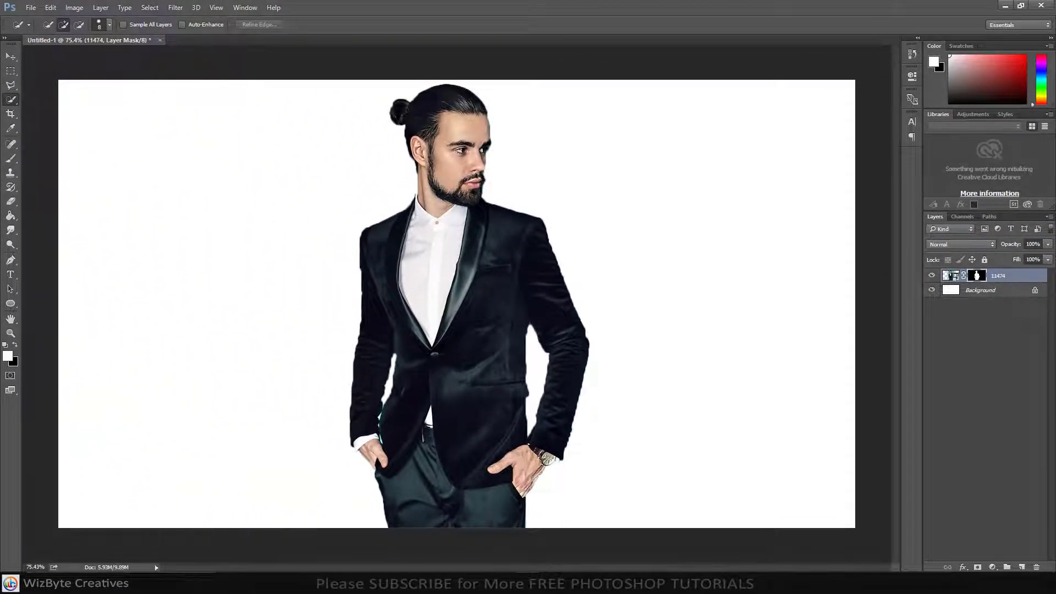
- Place Ink Splatter.JPG from the SPLATTER EFFECT folder above the cut-out man
{"action": "left_click", "coordinate": [459, 537]}
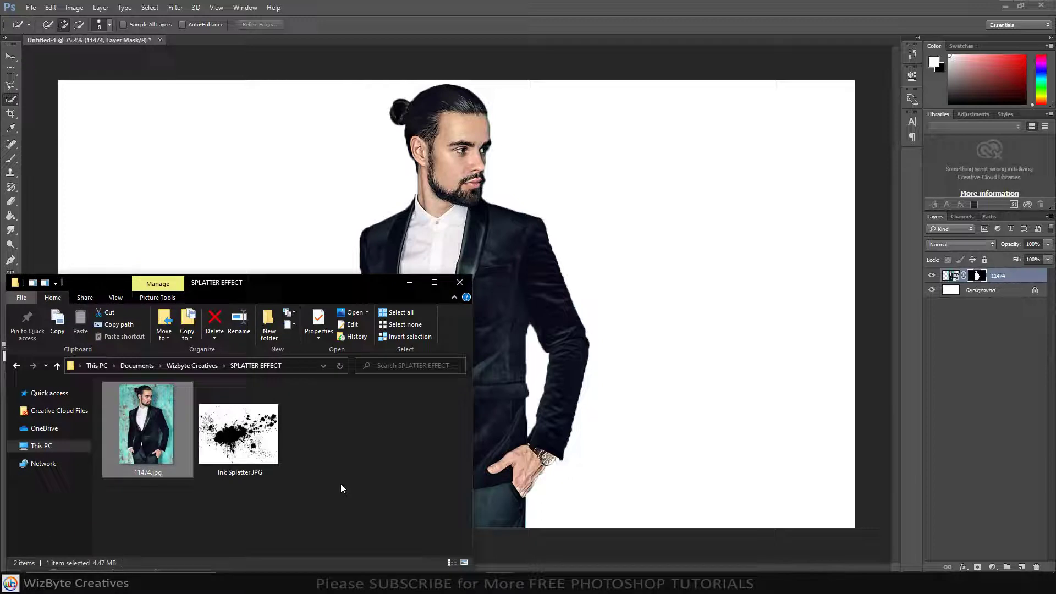
{"action": "left_click", "coordinate": [266, 446]}
{"action": "mouse_move", "coordinate": [266, 446]}
{"action": "left_mouse_down"}
{"action": "mouse_move", "coordinate": [404, 355]}
{"action": "mouse_move", "coordinate": [525, 295]}
{"action": "left_mouse_up"}
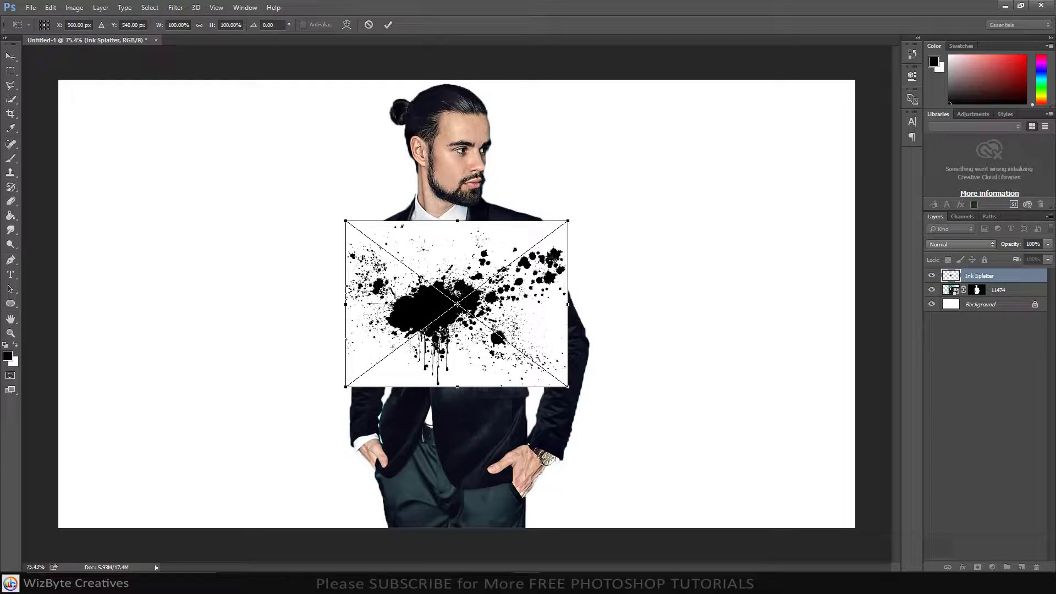
- Scale the placed ink splatter image to about 267%, position it over the man at canvas height, and commit the placement
{"action": "left_click_drag", "start_coordinate": [570, 219], "coordinate": [796, 135]}
{"action": "mouse_move", "coordinate": [556, 292]}
{"action": "left_mouse_down"}
{"action": "mouse_move", "coordinate": [627, 278]}
{"action": "mouse_move", "coordinate": [612, 295]}
{"action": "left_mouse_up"}
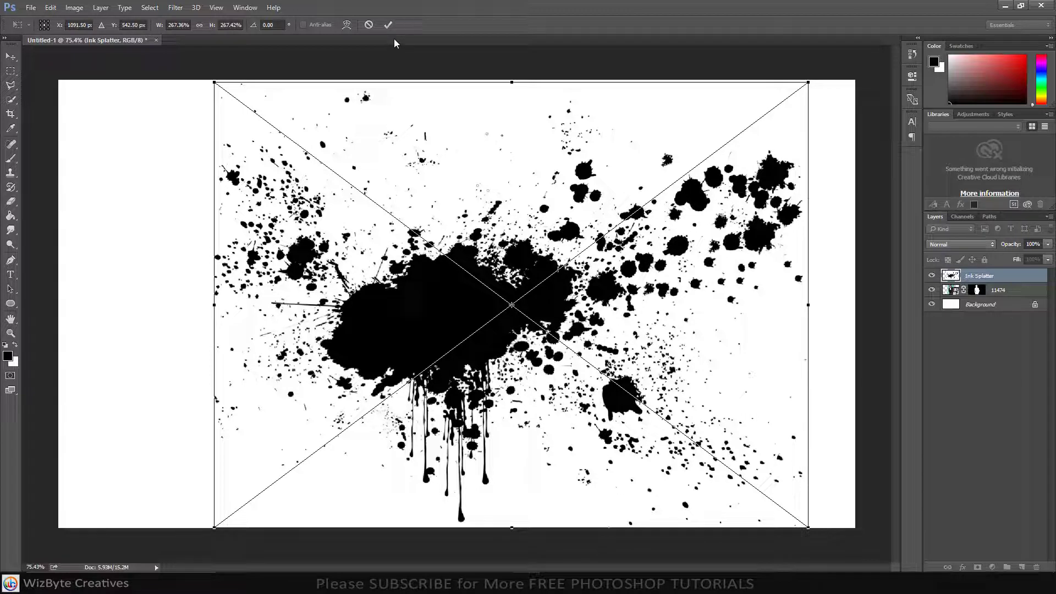
{"action": "left_click", "coordinate": [388, 25]}
- Set the Ink Splatter layer's blend mode to Lighten
{"action": "key", "text": "w"}
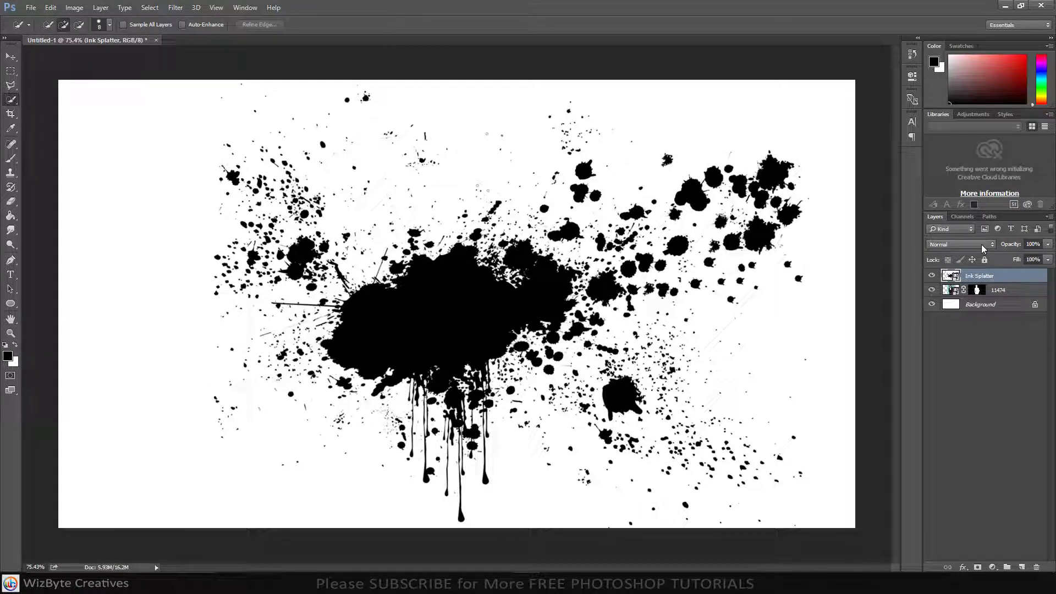
{"action": "left_click", "coordinate": [982, 245]}
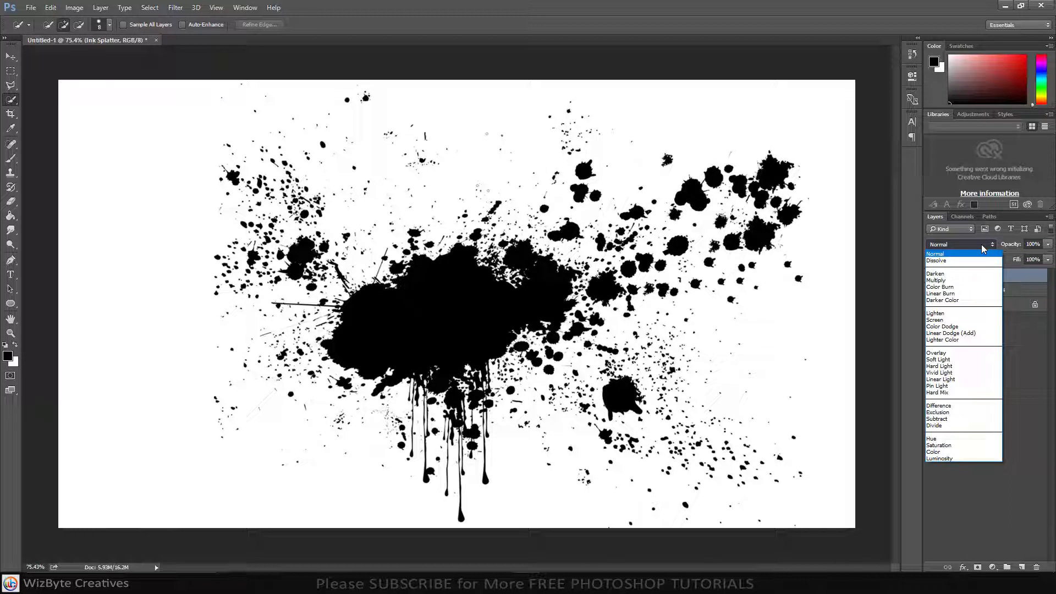
{"action": "left_click", "coordinate": [969, 313]}
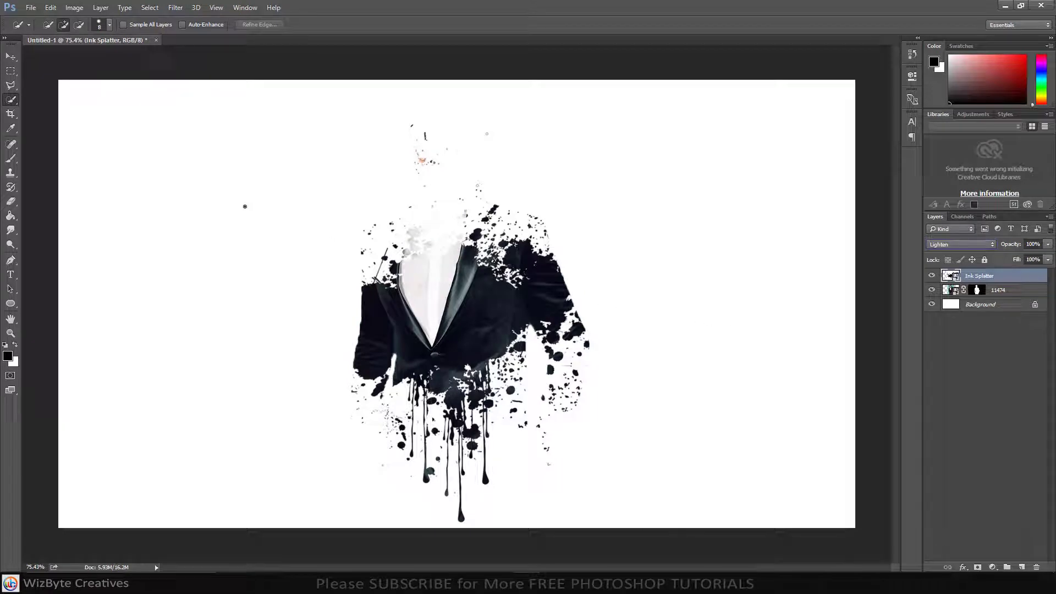
- Move the Ink Splatter layer up so the splatter edge and drips fall across the man's chest
{"action": "left_click", "coordinate": [11, 57]}
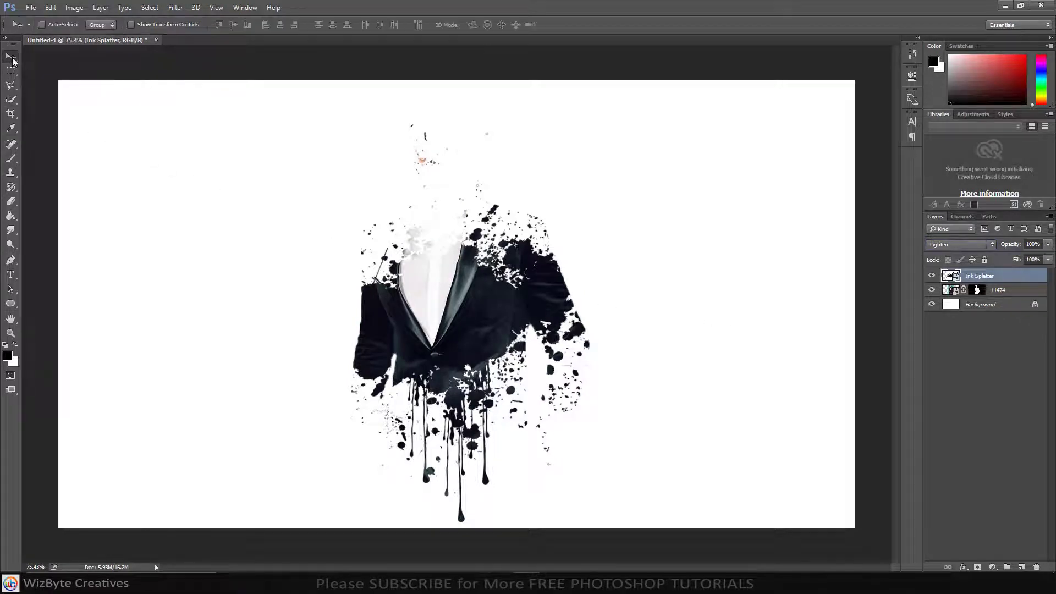
{"action": "mouse_move", "coordinate": [463, 291]}
{"action": "left_mouse_down"}
{"action": "mouse_move", "coordinate": [471, 220]}
{"action": "mouse_move", "coordinate": [477, 252]}
{"action": "mouse_move", "coordinate": [479, 170]}
{"action": "mouse_move", "coordinate": [461, 191]}
{"action": "mouse_move", "coordinate": [464, 175]}
{"action": "mouse_move", "coordinate": [464, 206]}
{"action": "mouse_move", "coordinate": [474, 204]}
{"action": "mouse_move", "coordinate": [451, 205]}
{"action": "left_mouse_up"}
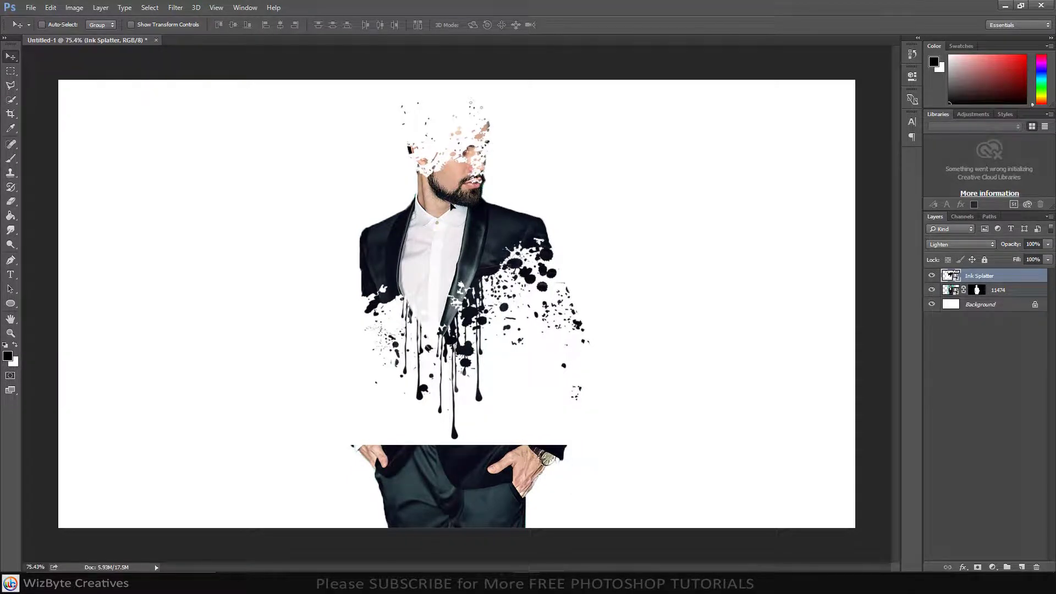
{"action": "key", "text": "ctrl+z"}
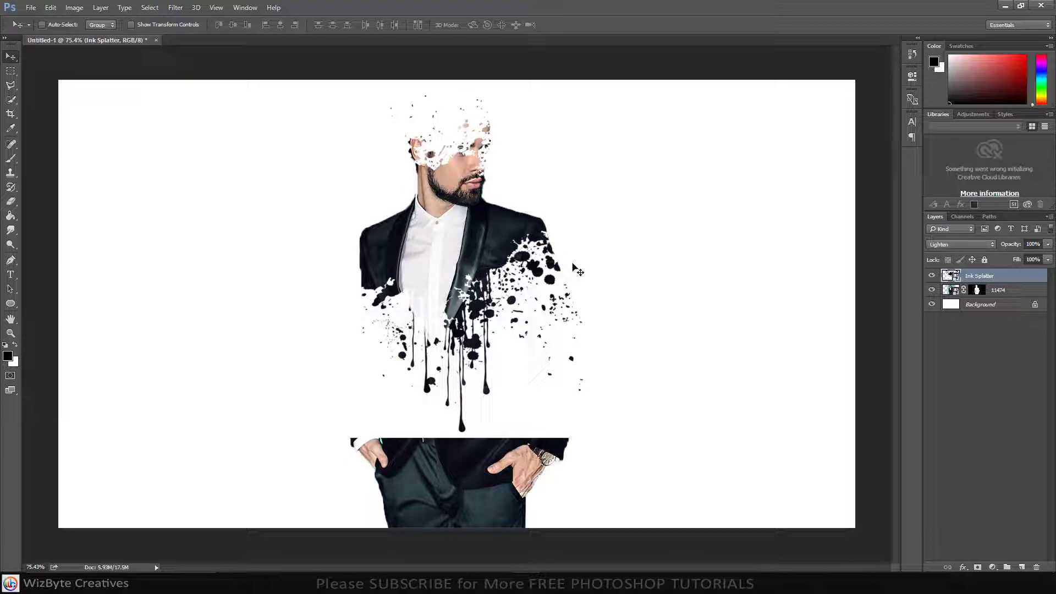
- Rasterize the Ink Splatter layer and set up the Eraser tool with a 100 px brush
{"action": "right_click", "coordinate": [991, 278]}
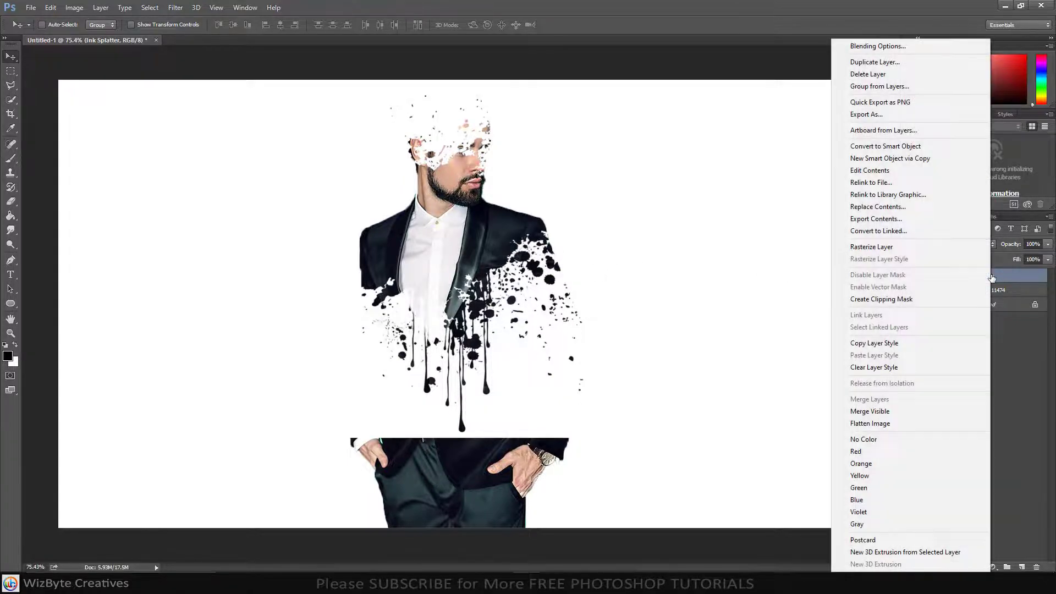
{"action": "left_click", "coordinate": [888, 246]}
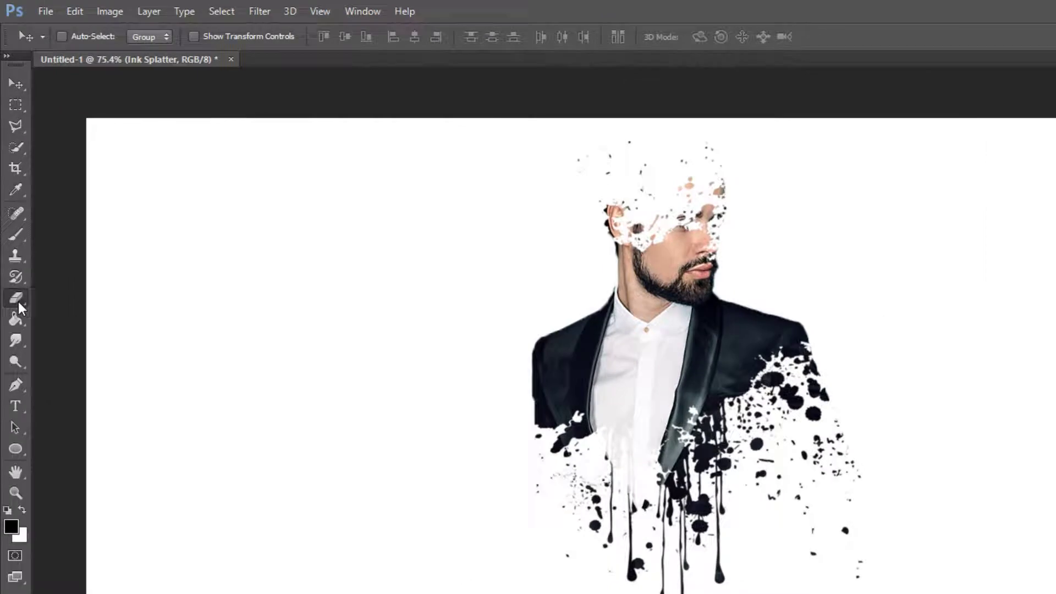
{"action": "left_click_drag", "start_coordinate": [12, 209], "coordinate": [50, 206]}
{"action": "left_click", "coordinate": [87, 39]}
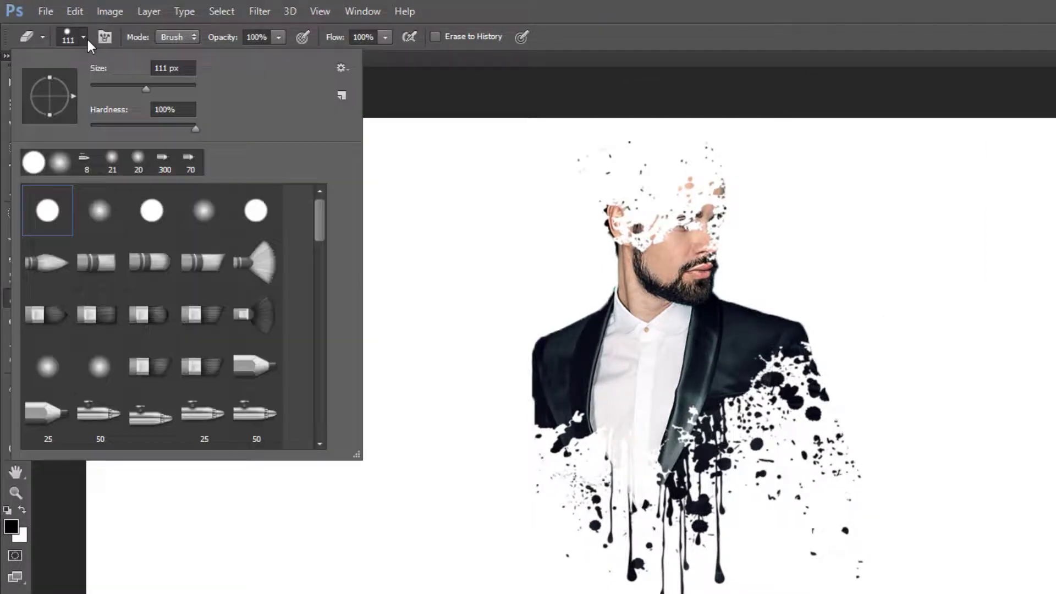
{"action": "left_click", "coordinate": [192, 72]}
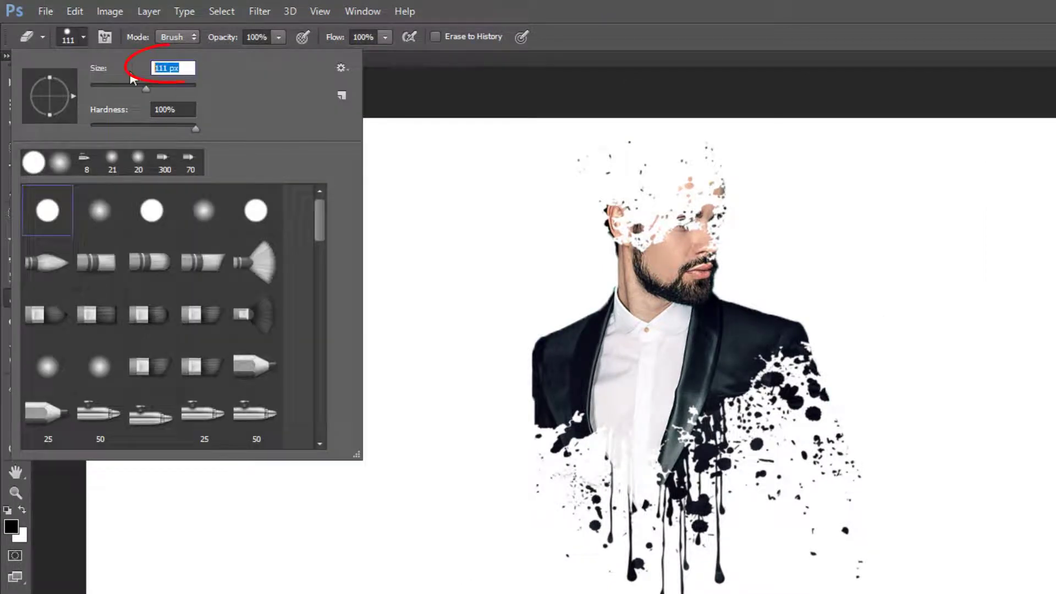
{"action": "type", "text": "100"}
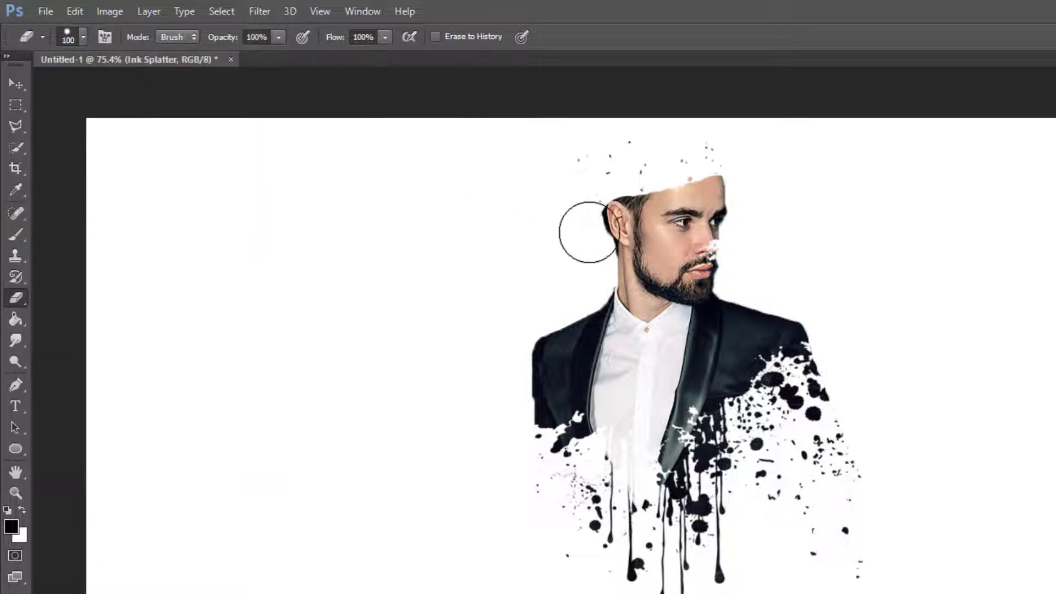
- Erase the part of the Ink Splatter layer that covers the man's hair and the top of his head
{"action": "mouse_move", "coordinate": [585, 229]}
{"action": "left_mouse_down"}
{"action": "mouse_move", "coordinate": [658, 153]}
{"action": "mouse_move", "coordinate": [562, 144]}
{"action": "left_mouse_up"}
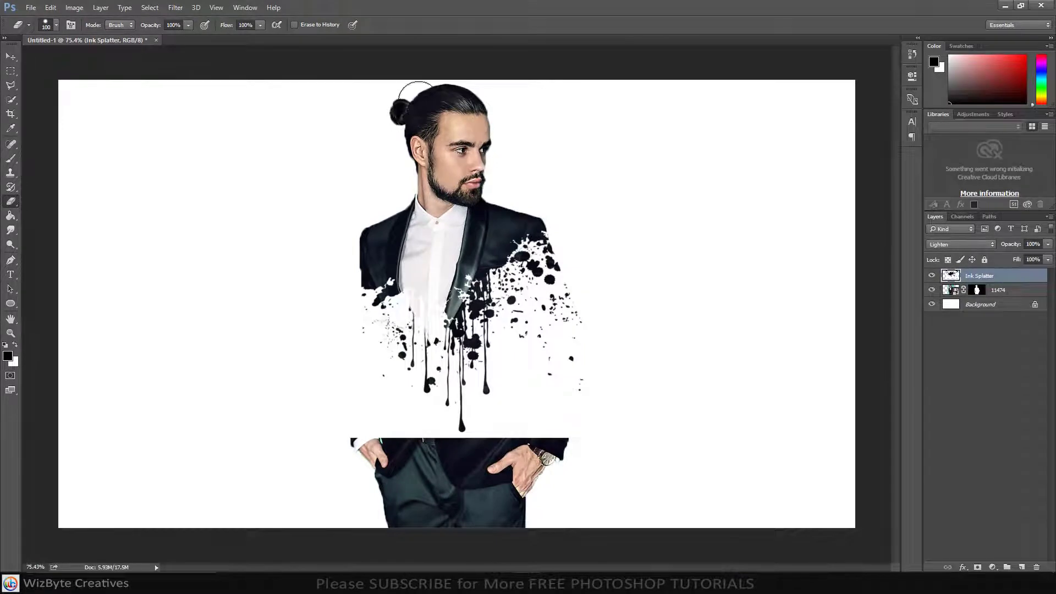
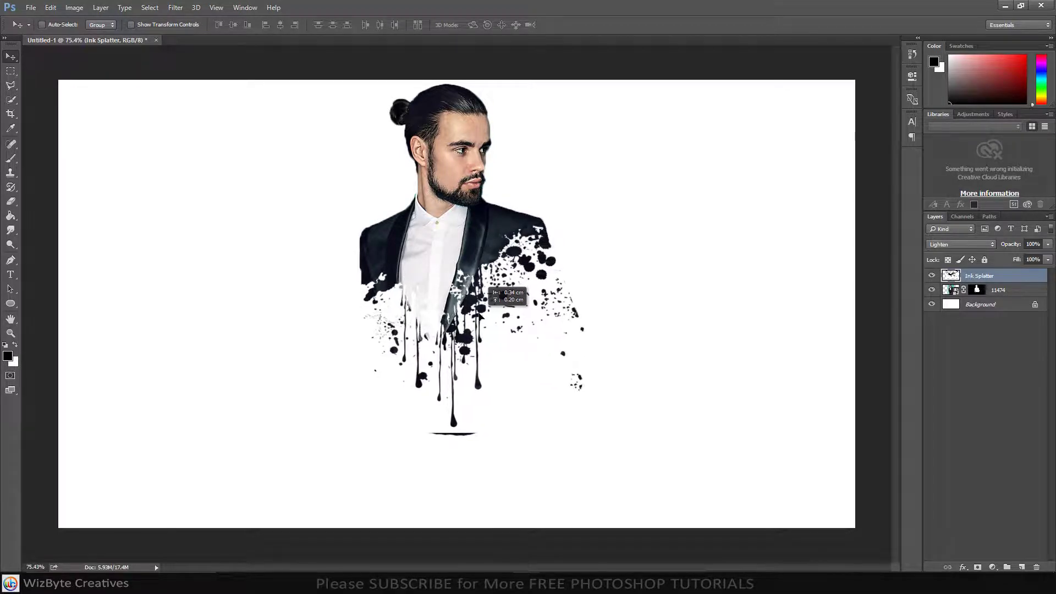
- Erase the leftover dark strip below the ink drips on the 11474 layer's mask
{"action": "left_click", "coordinate": [971, 296]}
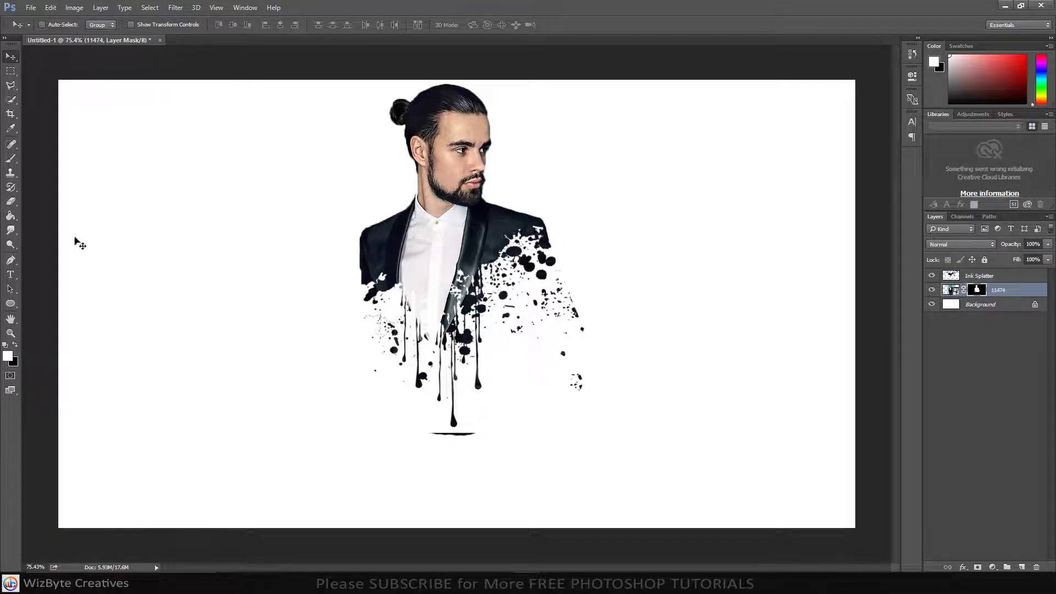
{"action": "left_click", "coordinate": [13, 205]}
{"action": "key", "text": "x"}
{"action": "mouse_move", "coordinate": [478, 445]}
{"action": "left_mouse_down"}
{"action": "mouse_move", "coordinate": [427, 448]}
{"action": "mouse_move", "coordinate": [469, 454]}
{"action": "left_mouse_up"}
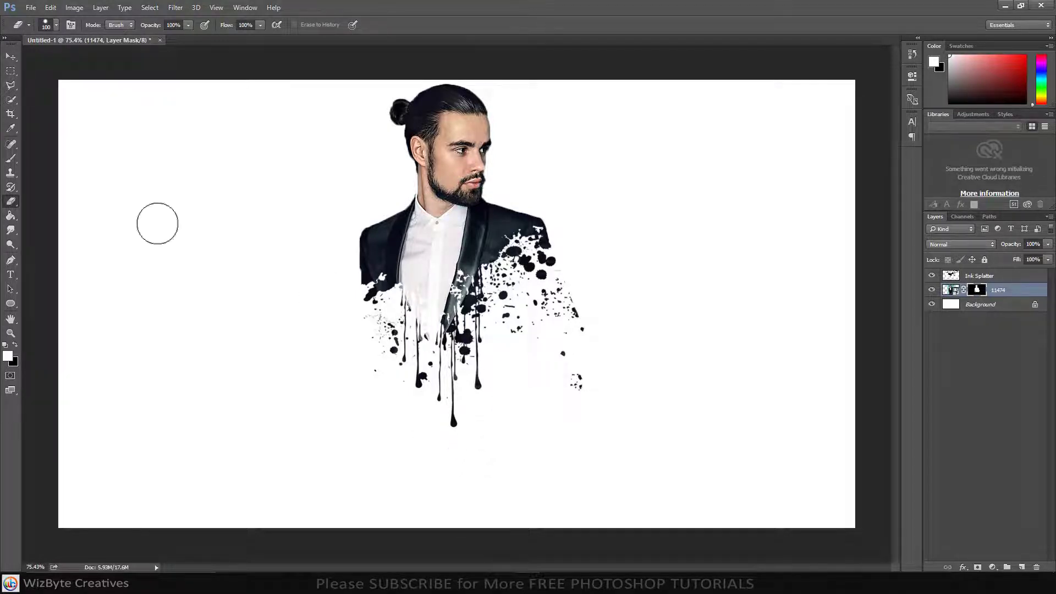
{"action": "left_click", "coordinate": [10, 56]}
{"action": "left_click", "coordinate": [990, 281]}
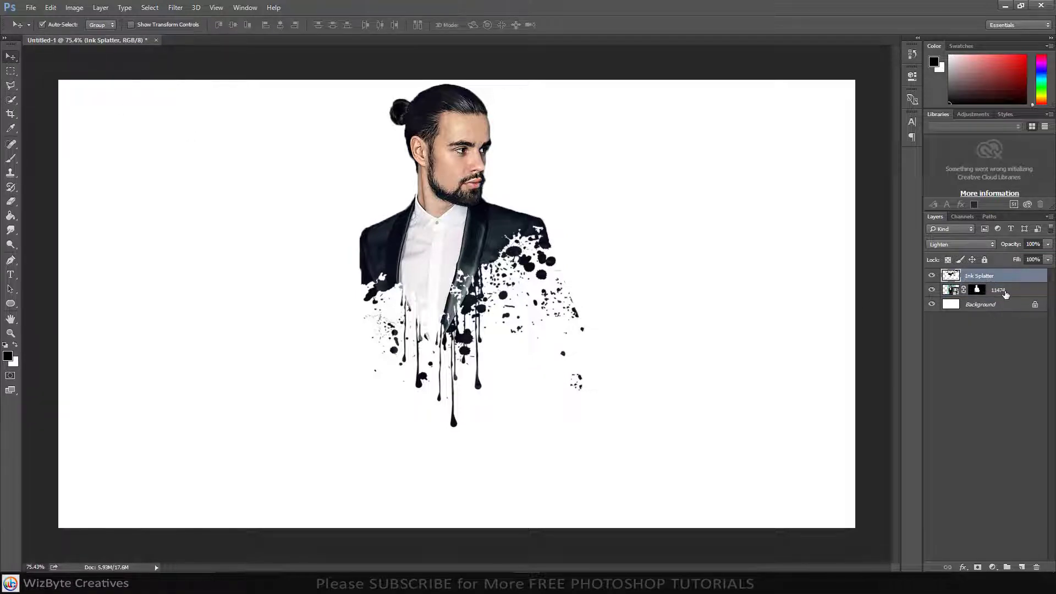
{"action": "left_click", "coordinate": [1006, 295], "text": "ctrl"}
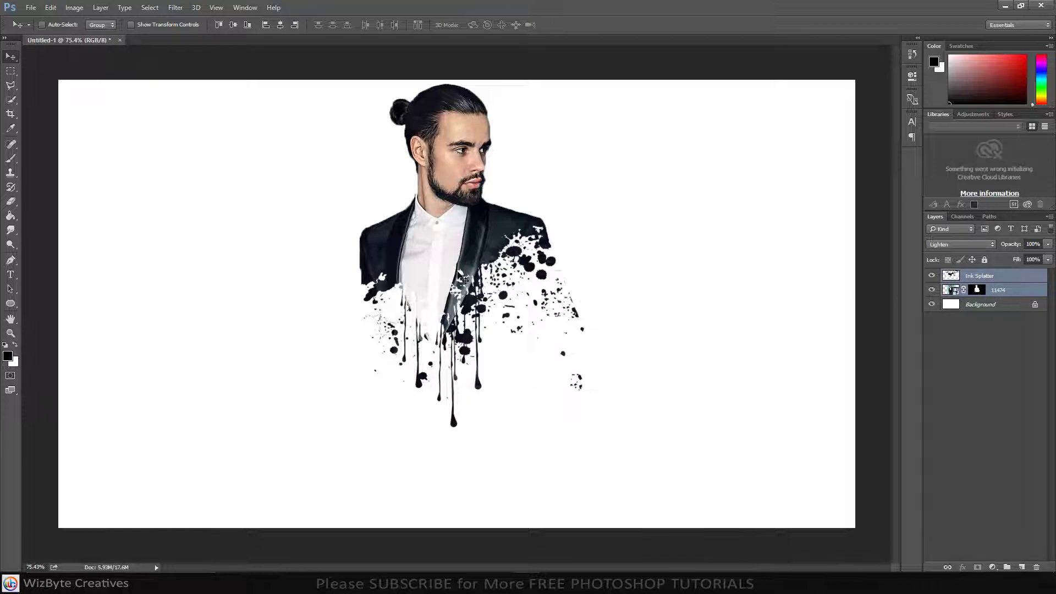
{"action": "key", "text": "ctrl+t"}
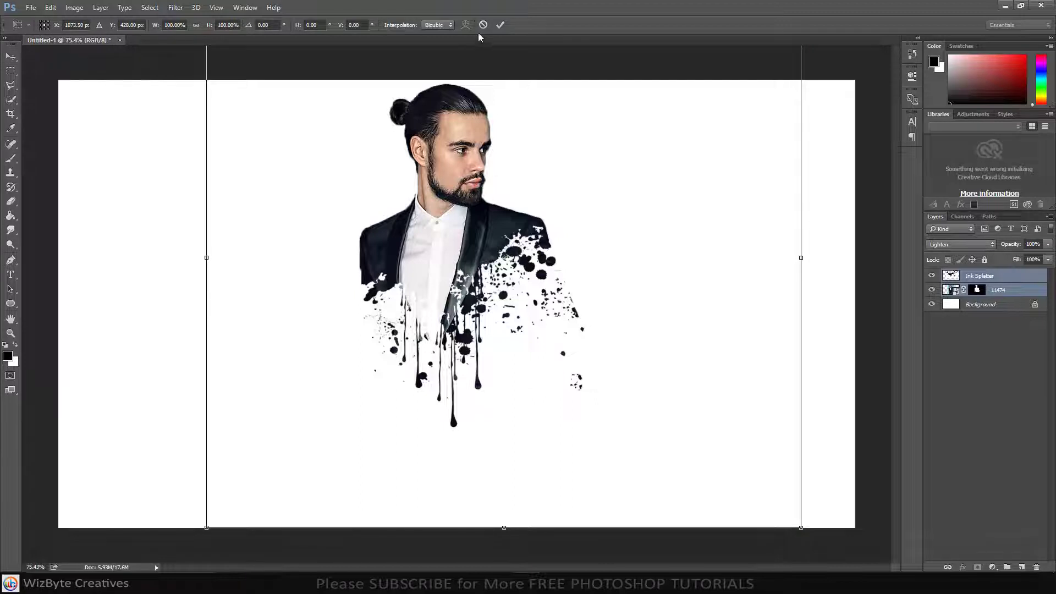
{"action": "left_click", "coordinate": [483, 25]}
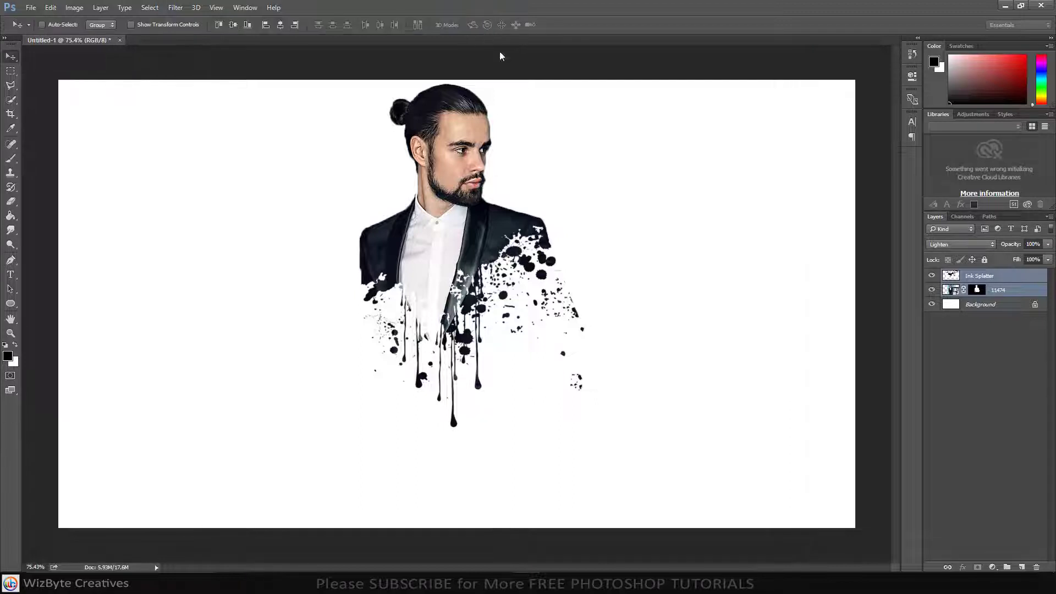
- Move the Ink Splatter and 11474 layers together so the portrait sits slightly lower and right of the canvas centre
{"action": "left_click", "coordinate": [1006, 282]}
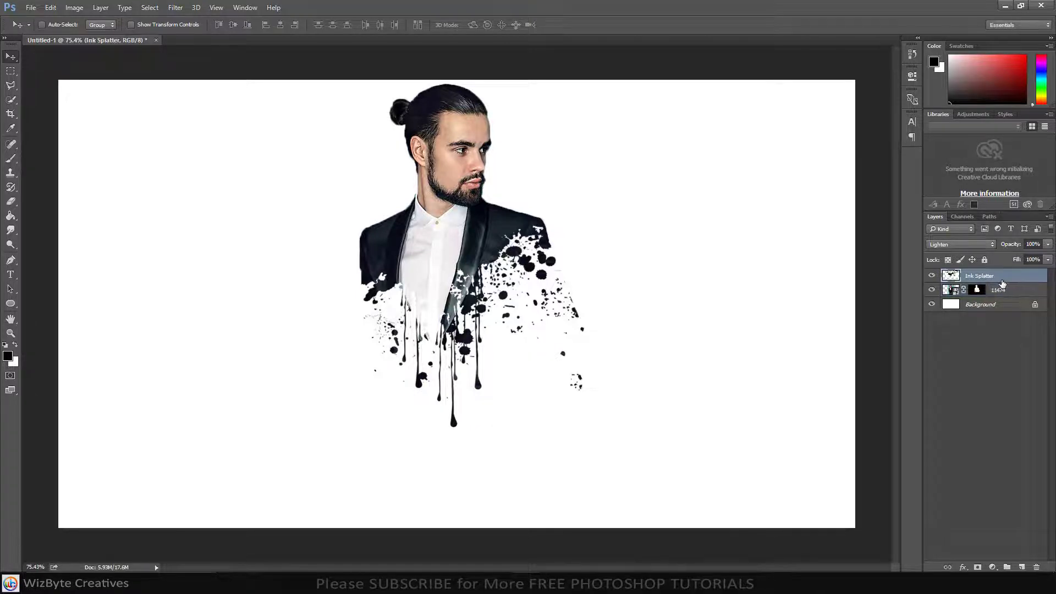
{"action": "left_click", "coordinate": [1006, 291], "text": "shift"}
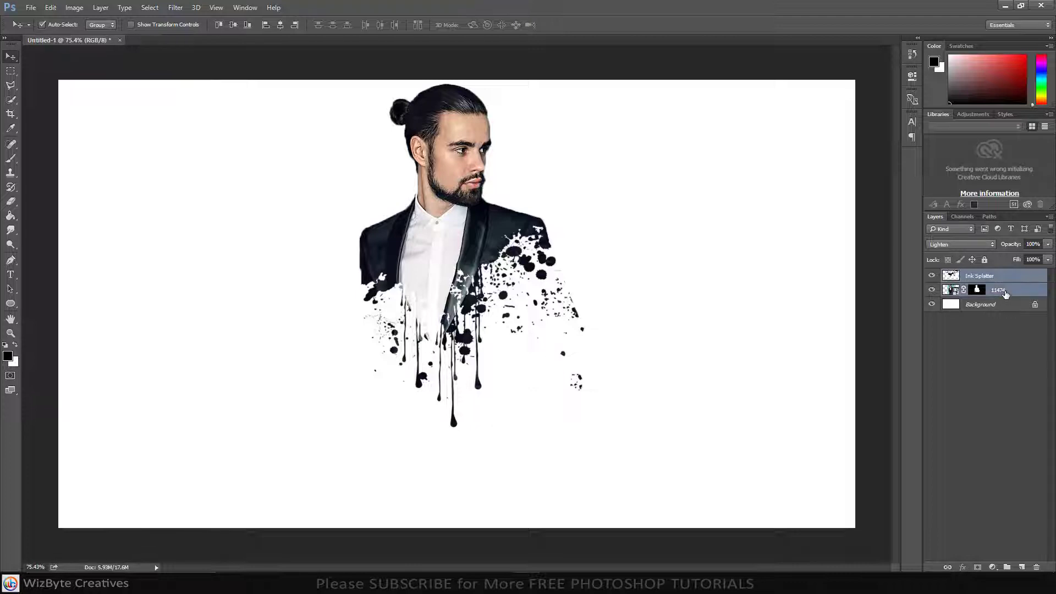
{"action": "mouse_move", "coordinate": [472, 267]}
{"action": "left_mouse_down"}
{"action": "mouse_move", "coordinate": [555, 304]}
{"action": "mouse_move", "coordinate": [638, 307]}
{"action": "mouse_move", "coordinate": [592, 308]}
{"action": "mouse_move", "coordinate": [602, 291]}
{"action": "left_mouse_up"}
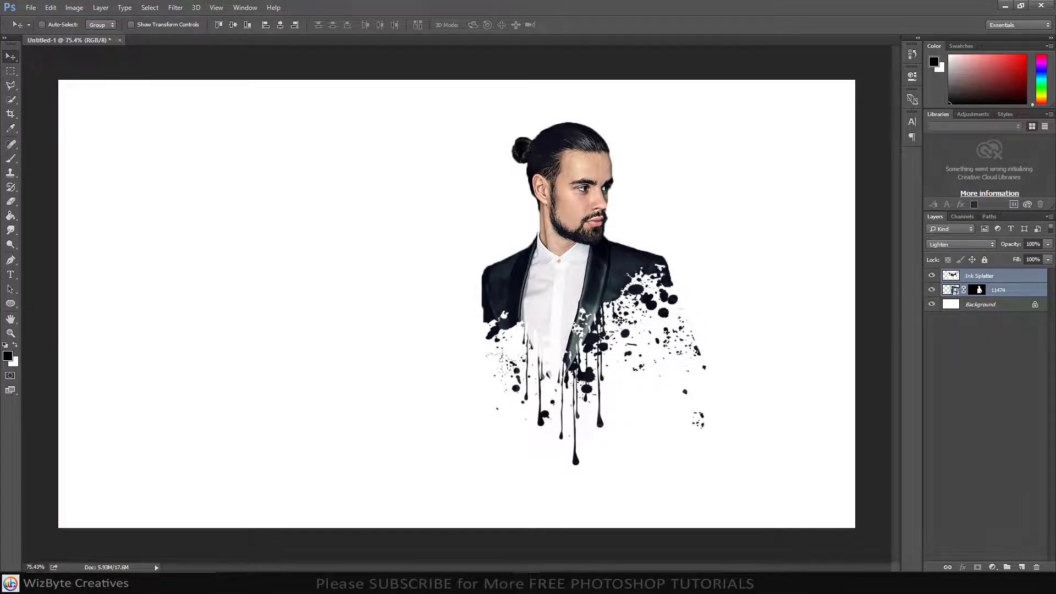
{"action": "left_click_drag", "start_coordinate": [599, 292], "coordinate": [598, 292]}
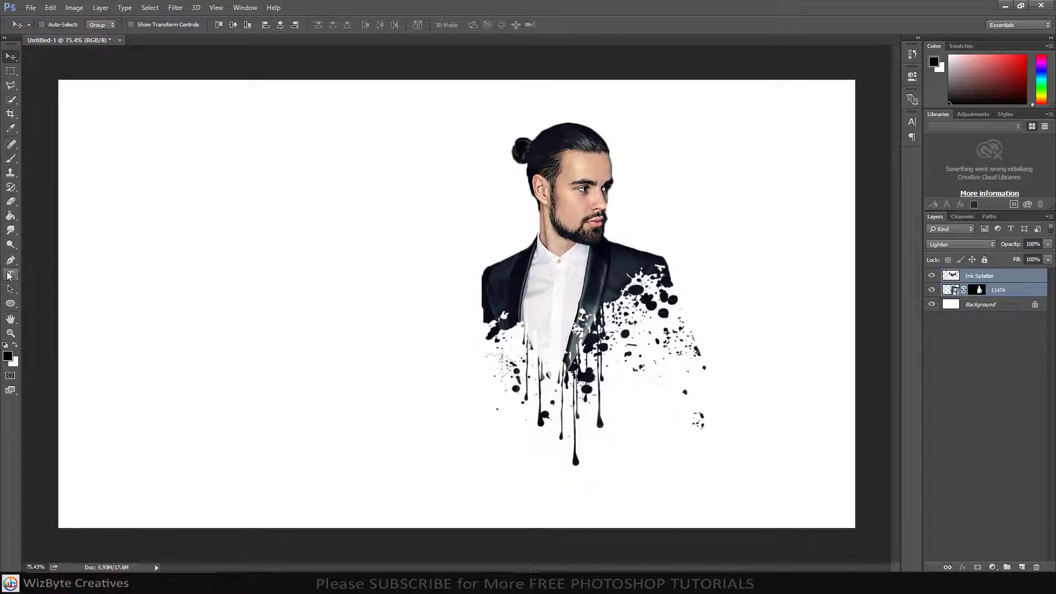
- Activate the Type tool
{"action": "left_click_drag", "start_coordinate": [10, 276], "coordinate": [44, 276]}
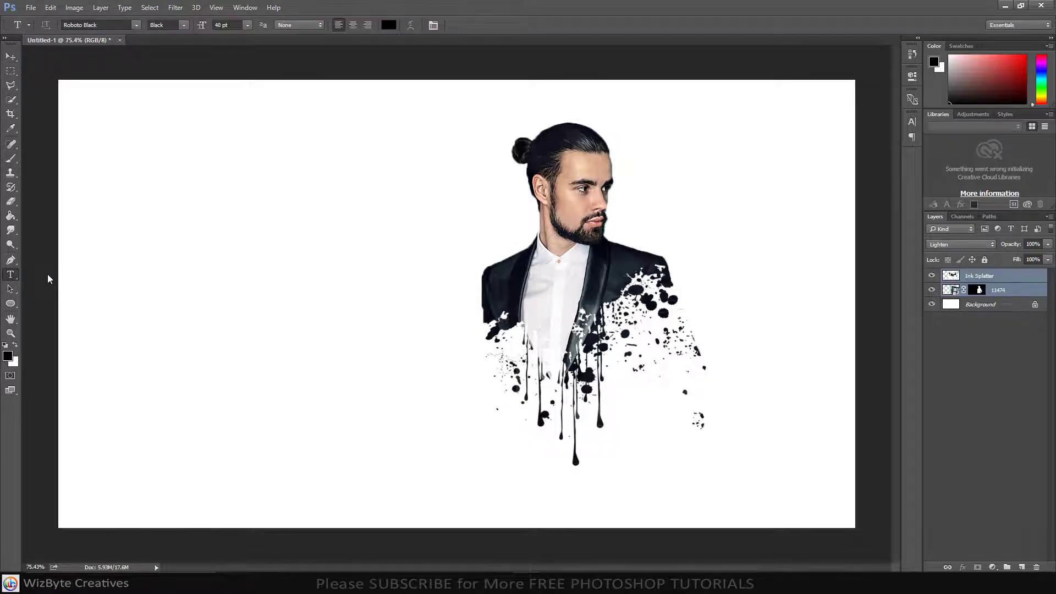